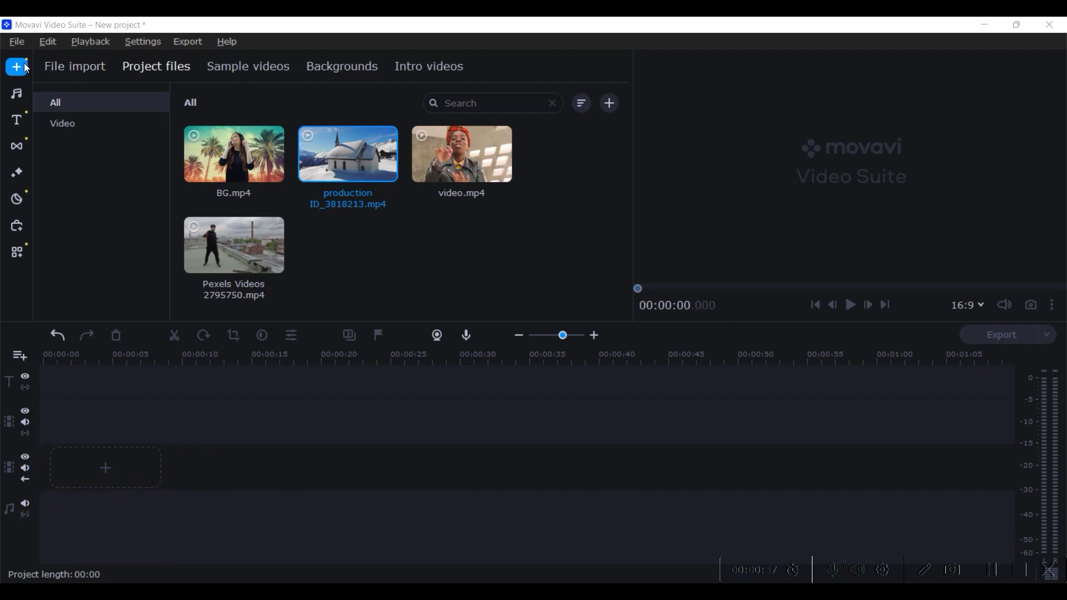
Step: Drag BG.mp4 from Project files onto the main video track and preview it
click(75, 67)
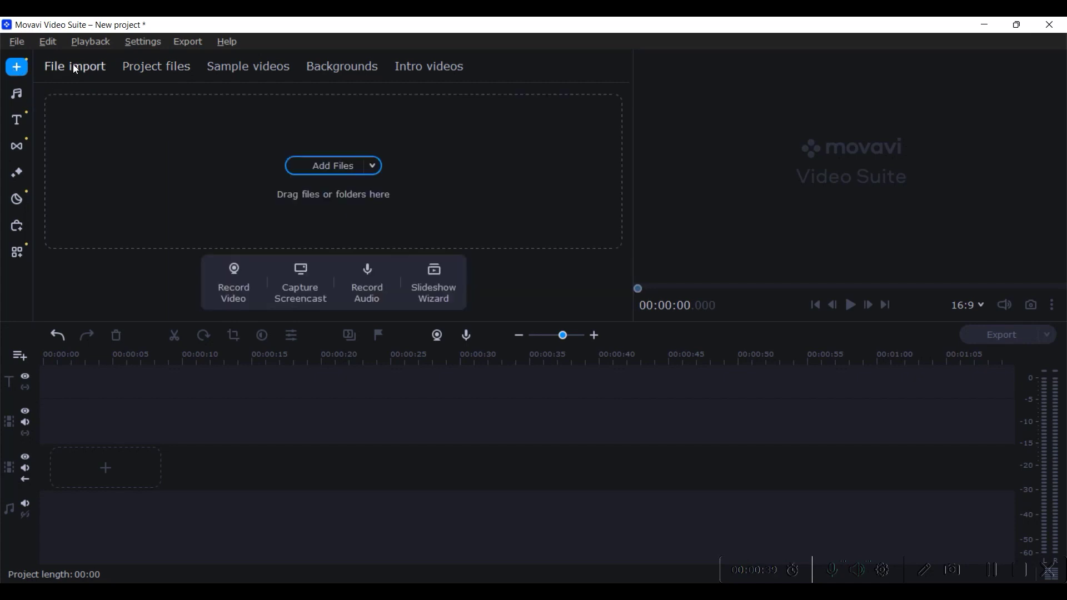
click(335, 166)
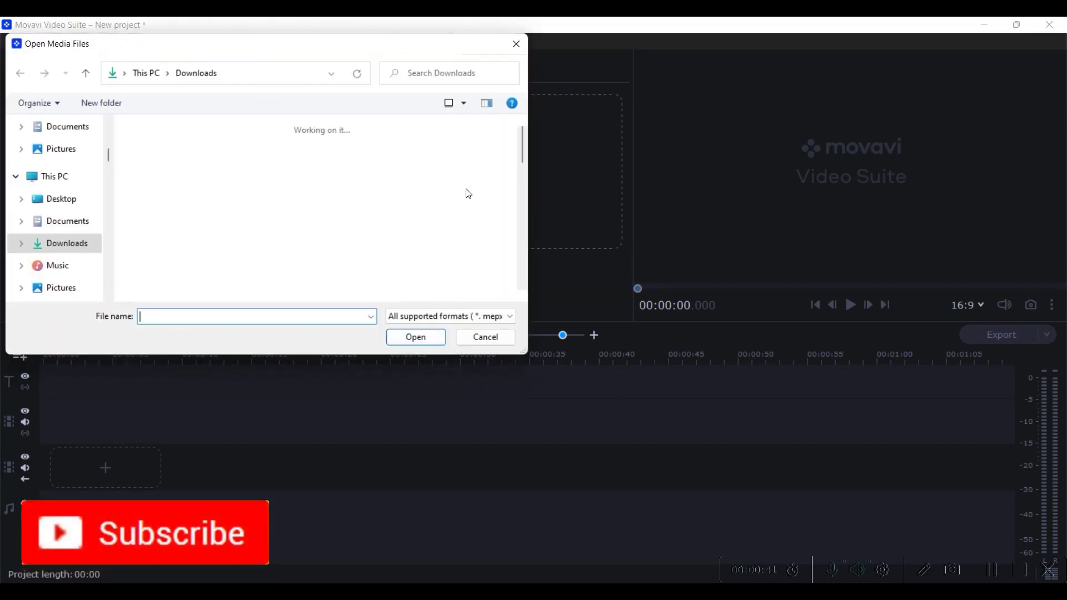
click(516, 43)
click(172, 75)
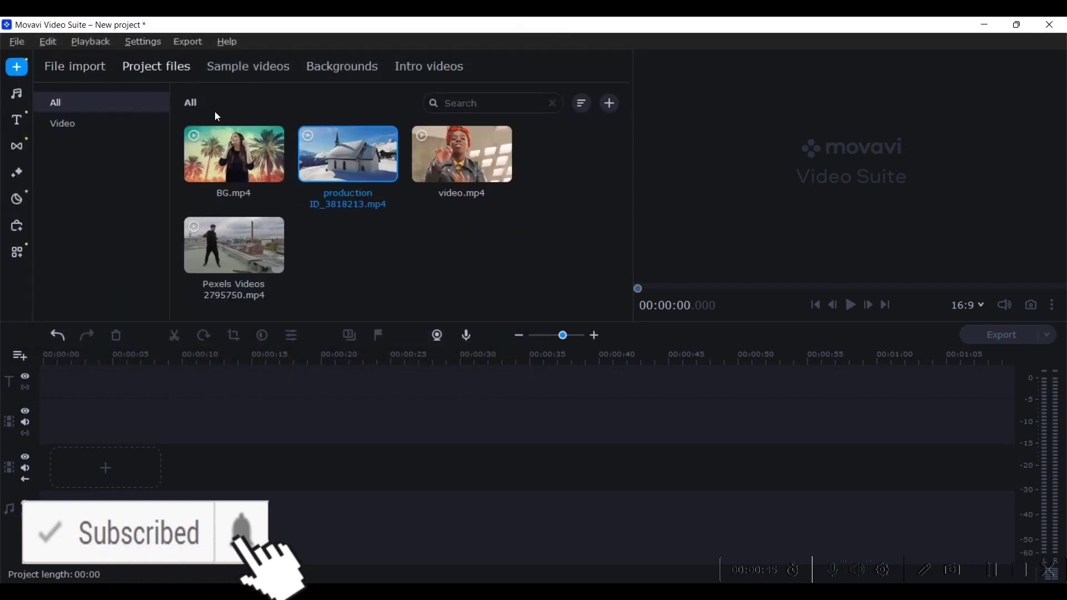
drag(225, 152, 45, 445)
click(205, 506)
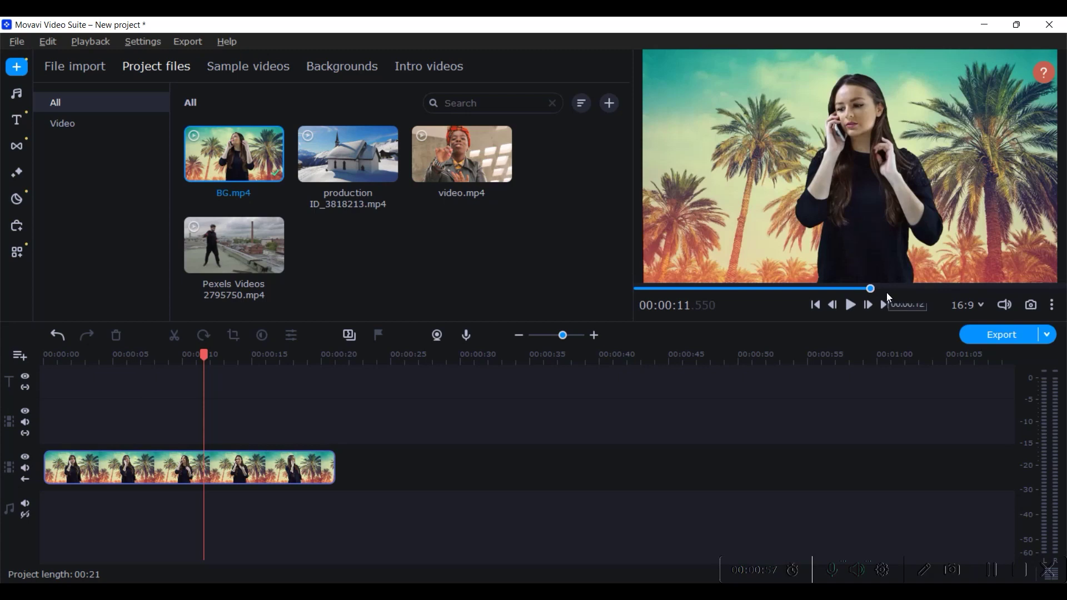
click(816, 305)
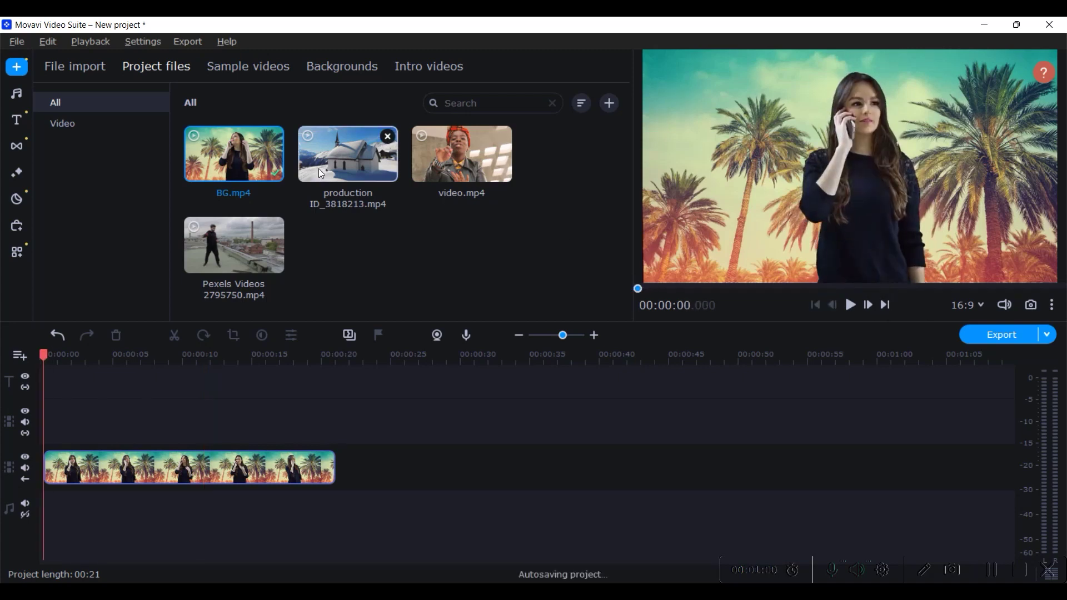
Step: Insert the snowy chapel clip at the timeline start and move BG.mp4 to an overlay track
click(146, 461)
drag(367, 124, 85, 452)
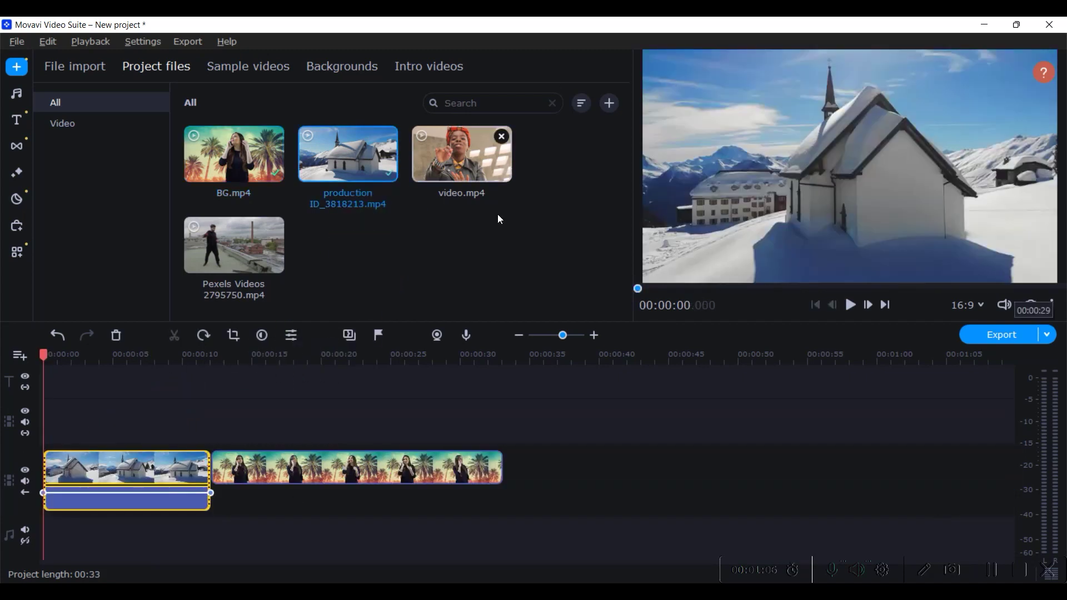
drag(439, 479, 272, 442)
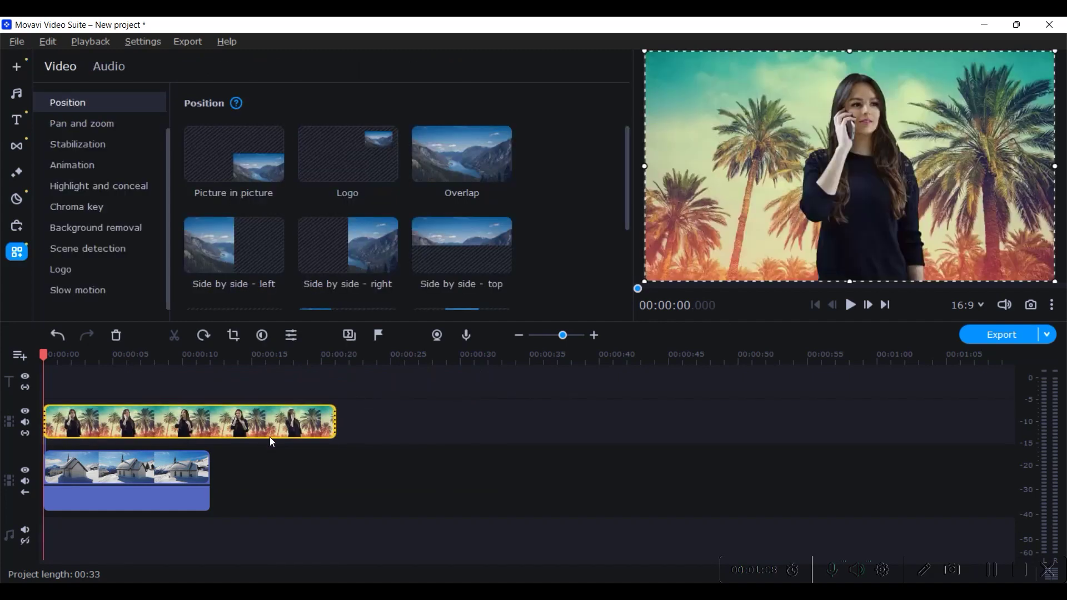
Step: Copy the chapel clip, paste it after the first one, and delete the extra palm-tree copy
click(185, 503)
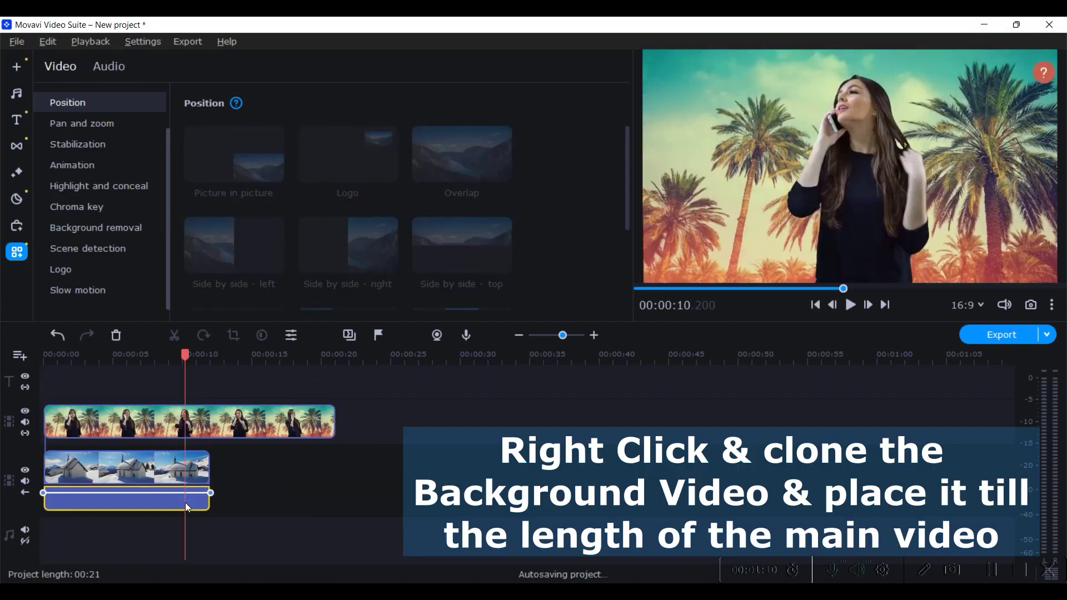
right_click(155, 465)
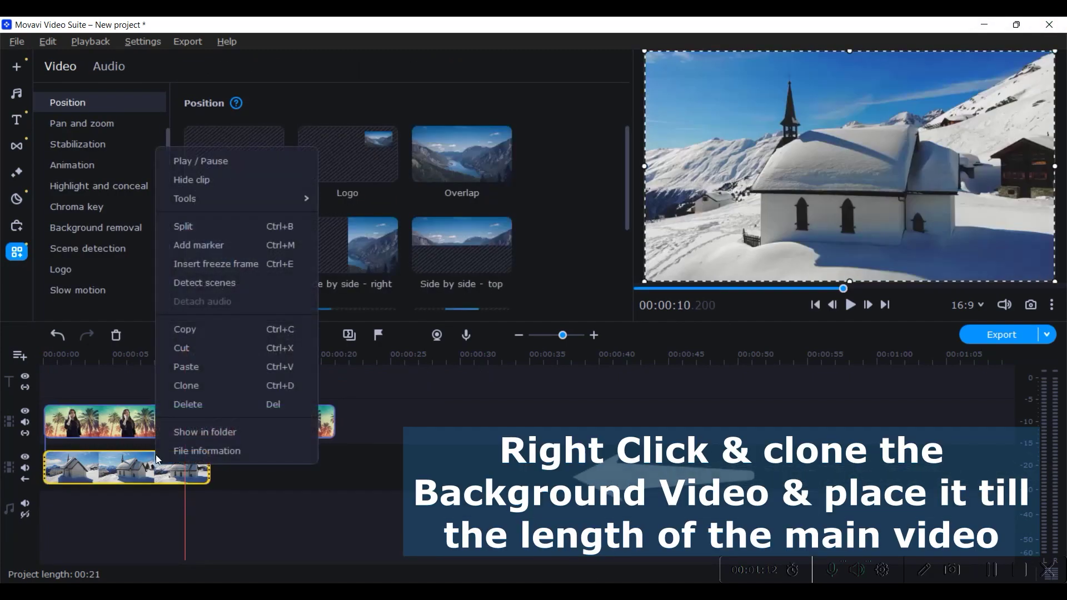
click(185, 329)
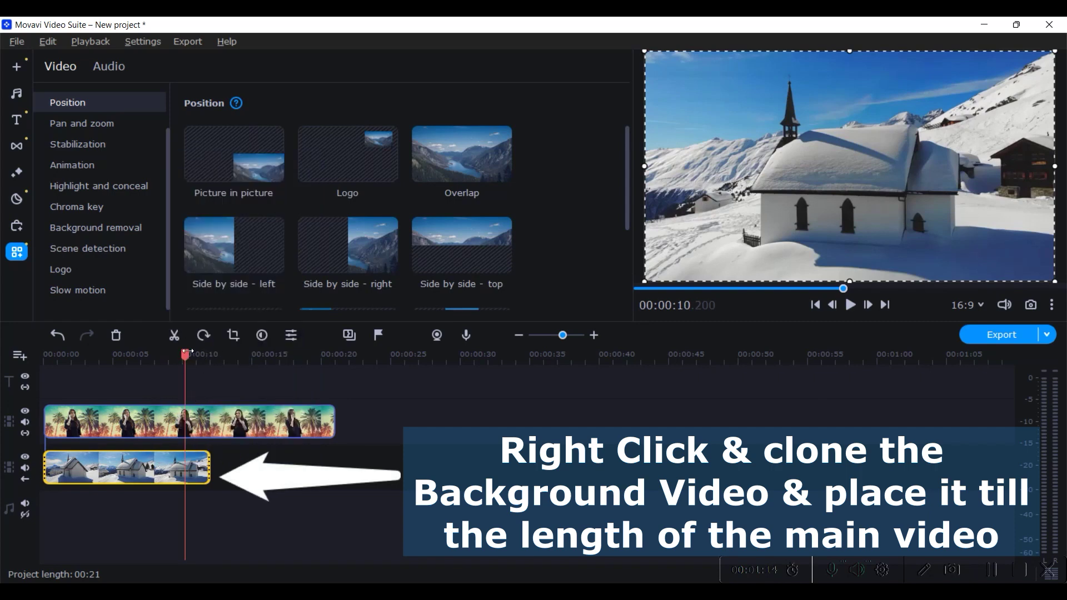
drag(185, 354, 209, 374)
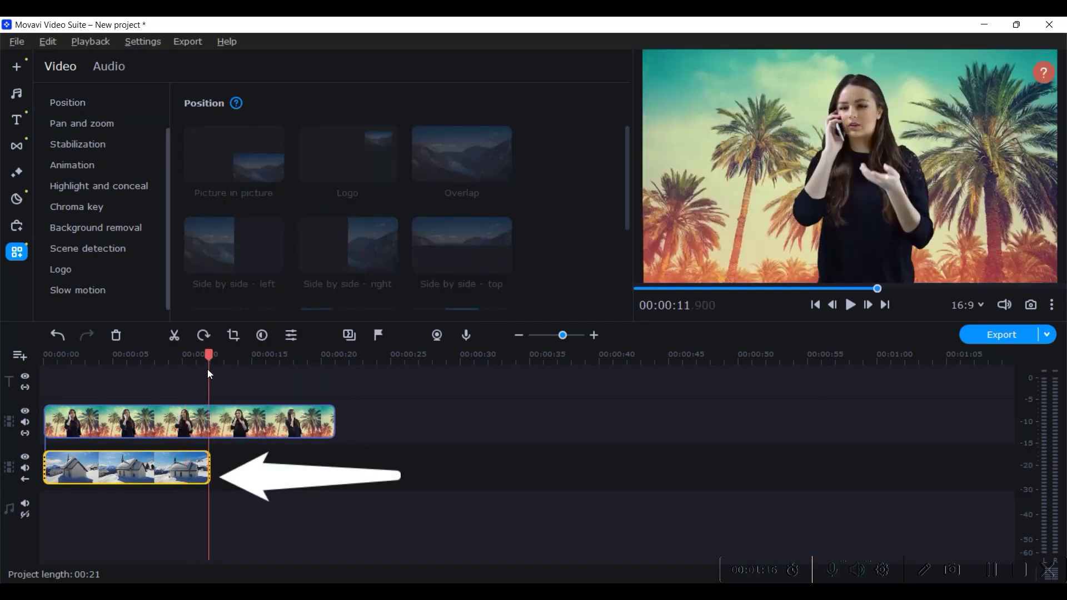
right_click(221, 464)
click(232, 522)
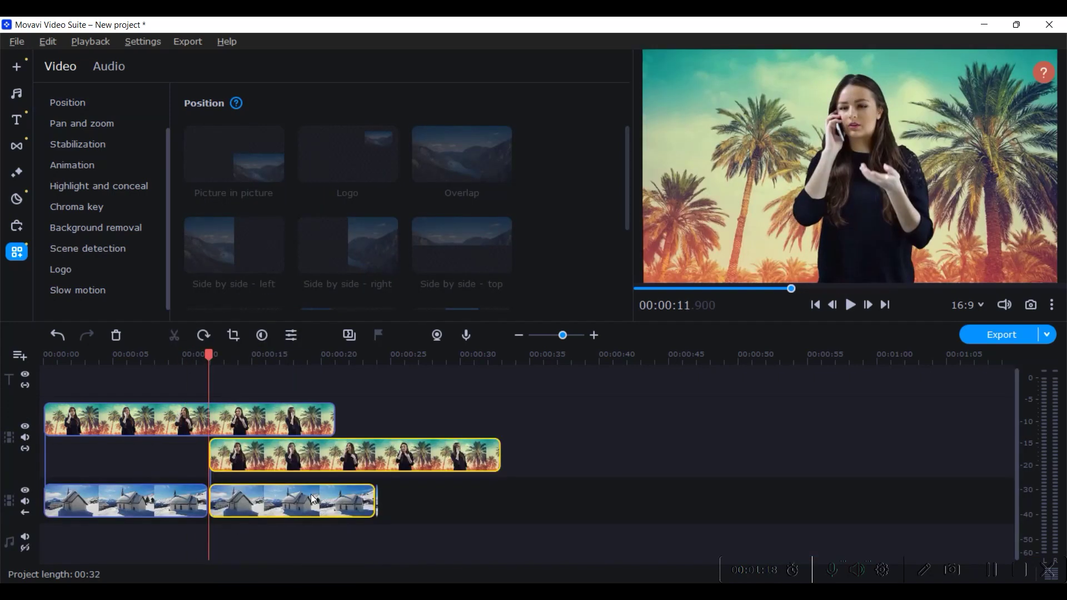
click(335, 453)
key(Delete)
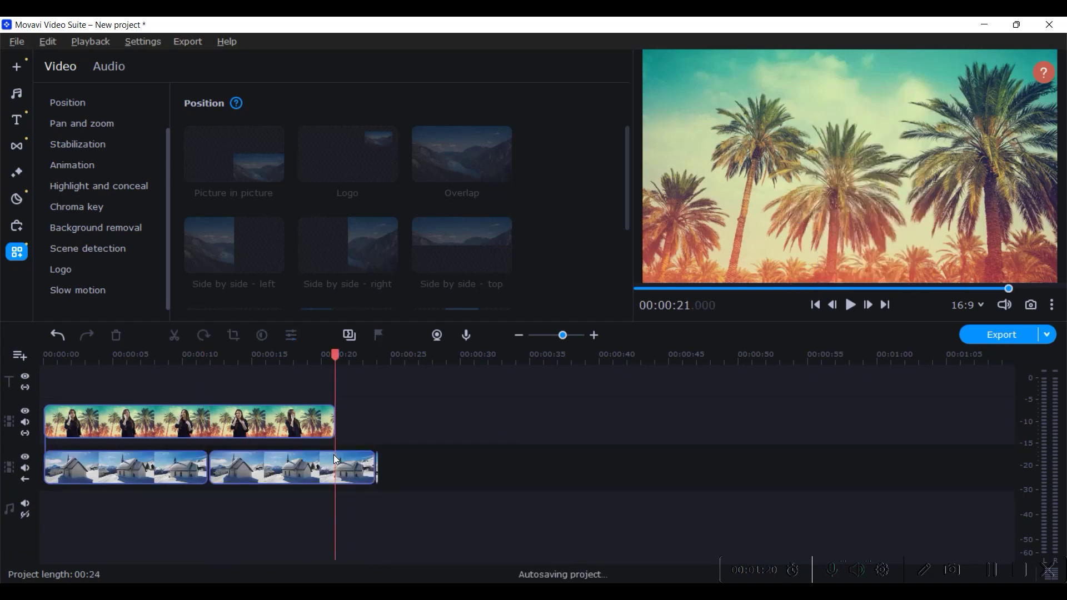
Step: Trim the second chapel clip so it ends at 21 seconds with BG.mp4
click(325, 467)
drag(375, 461, 336, 461)
click(339, 355)
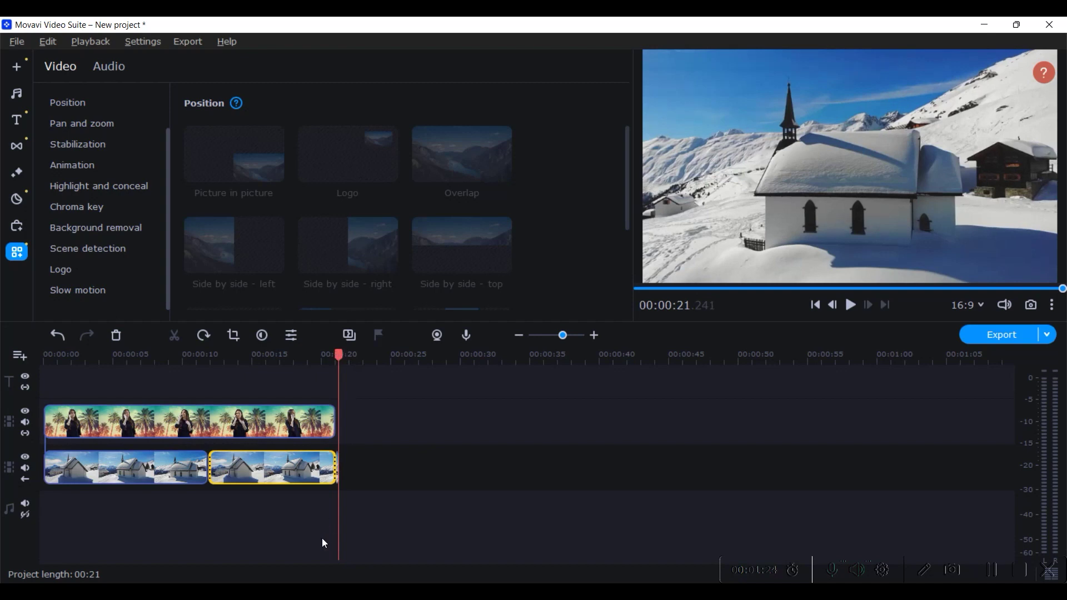
click(147, 423)
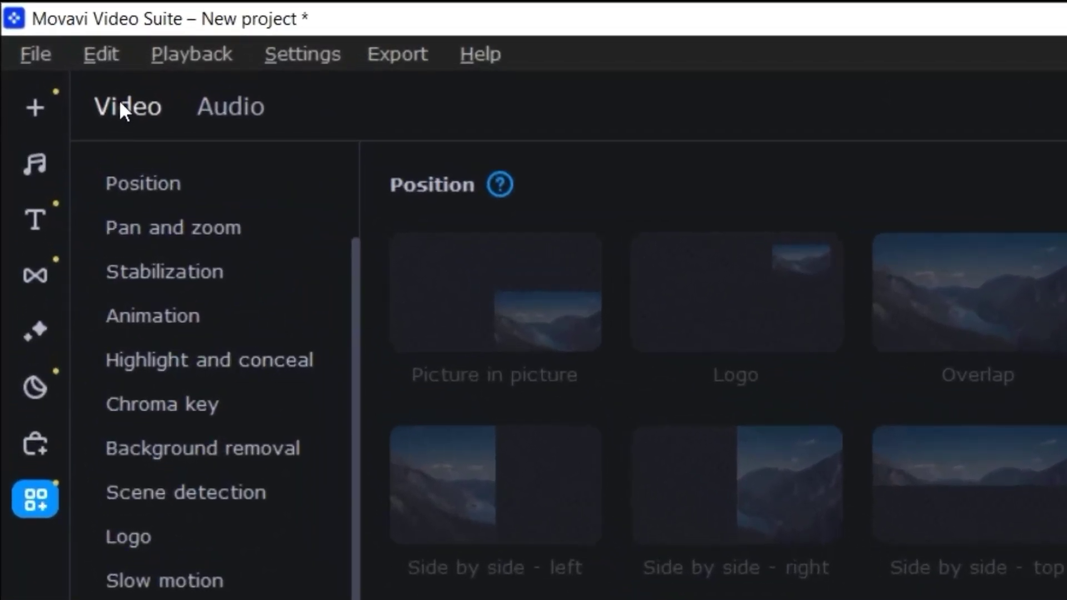
Step: Show the Background removal settings for the BG.mp4 overlay clip, with Quick mode
click(216, 112)
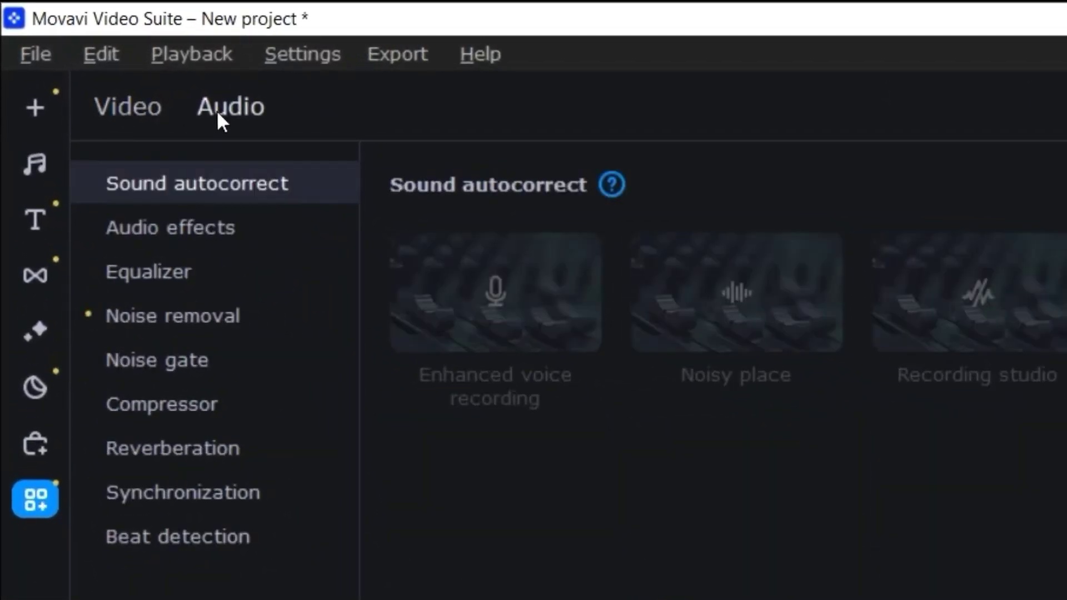
click(123, 111)
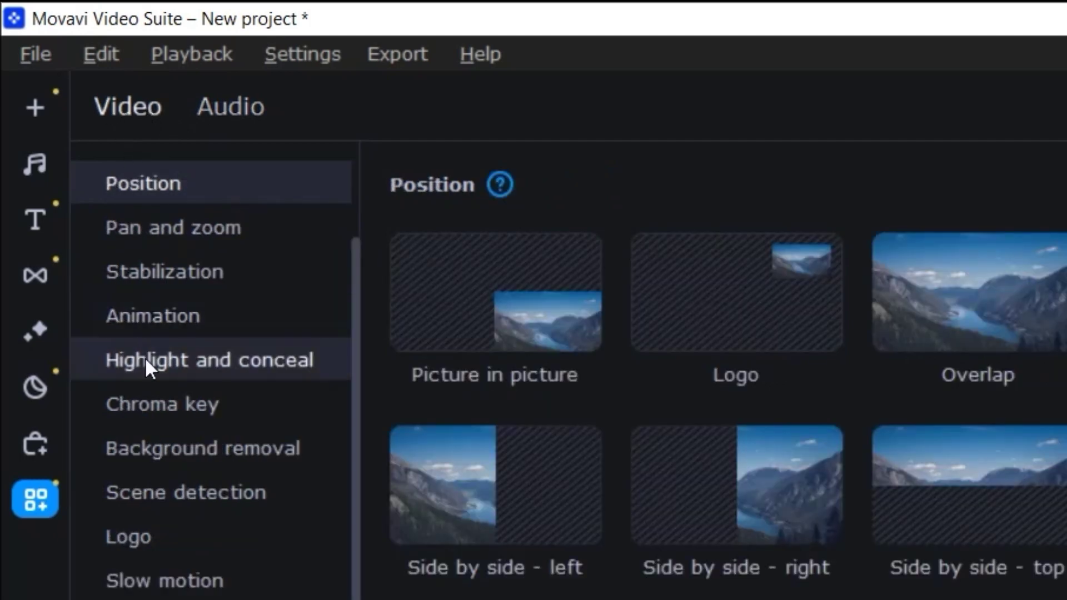
click(192, 452)
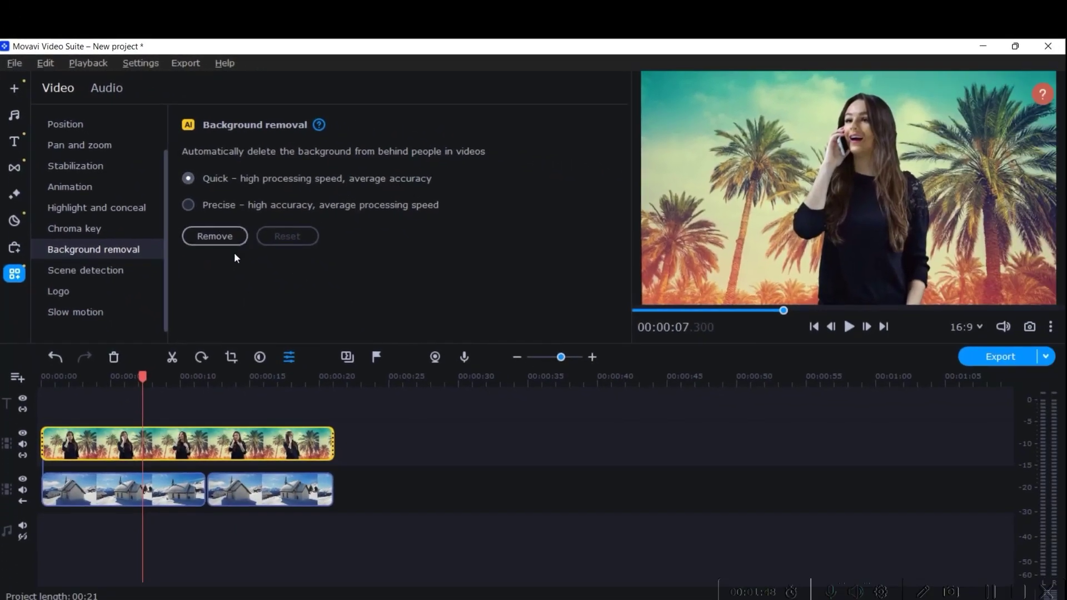
Step: Remove the palm-tree background, then watch the woman over the snowy chapel in a full-screen player
click(208, 236)
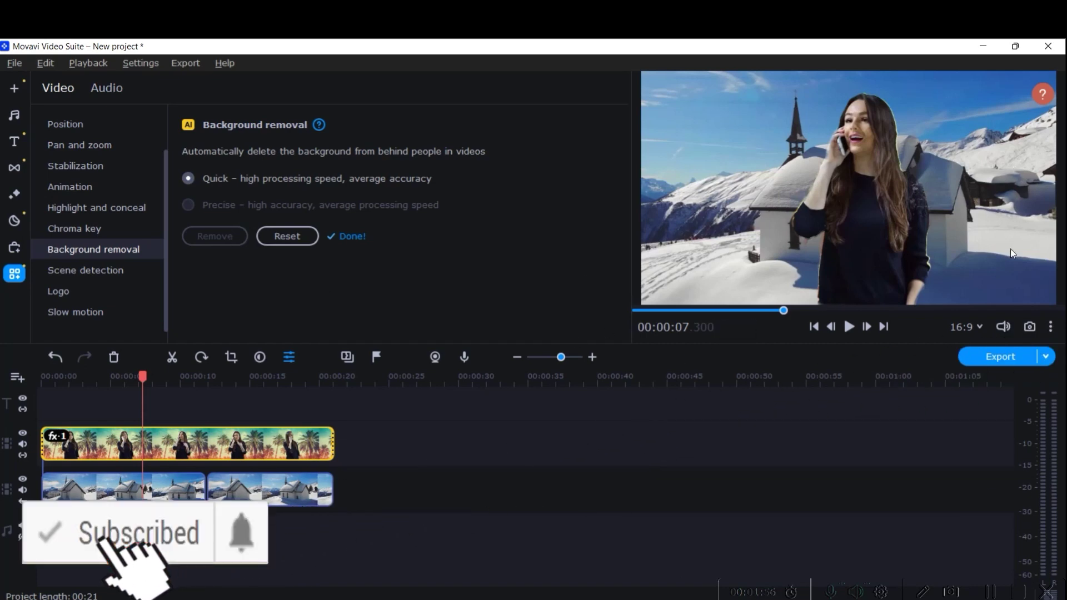
key(Home)
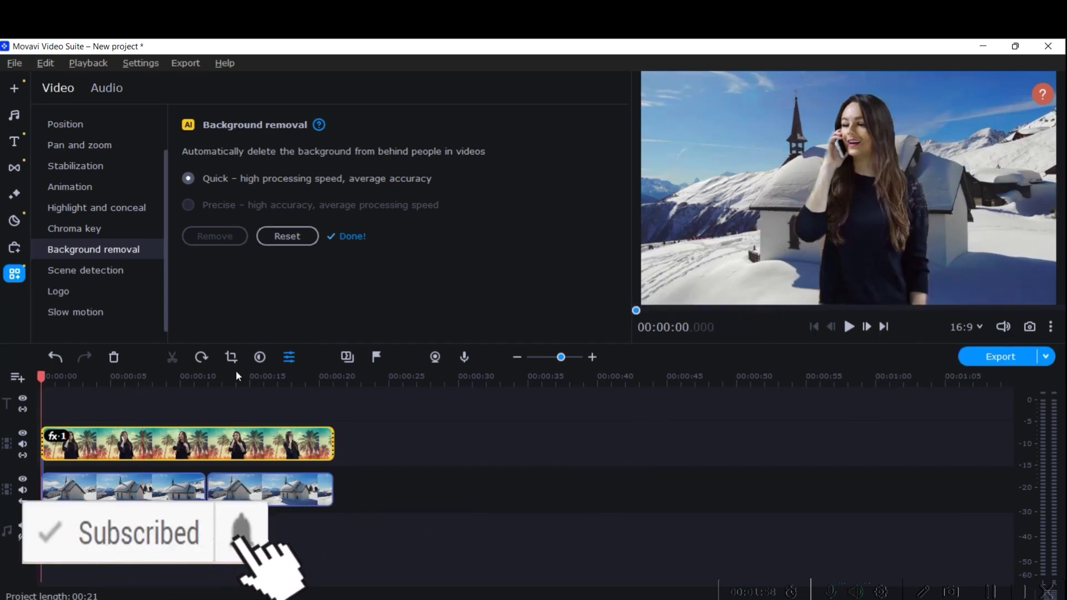
click(1052, 328)
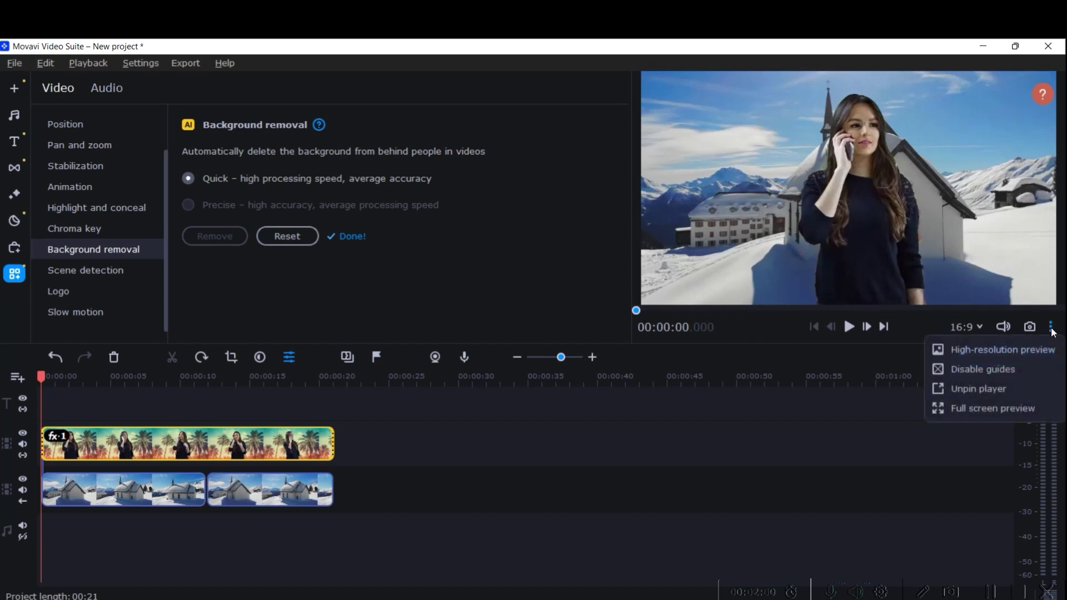
click(987, 390)
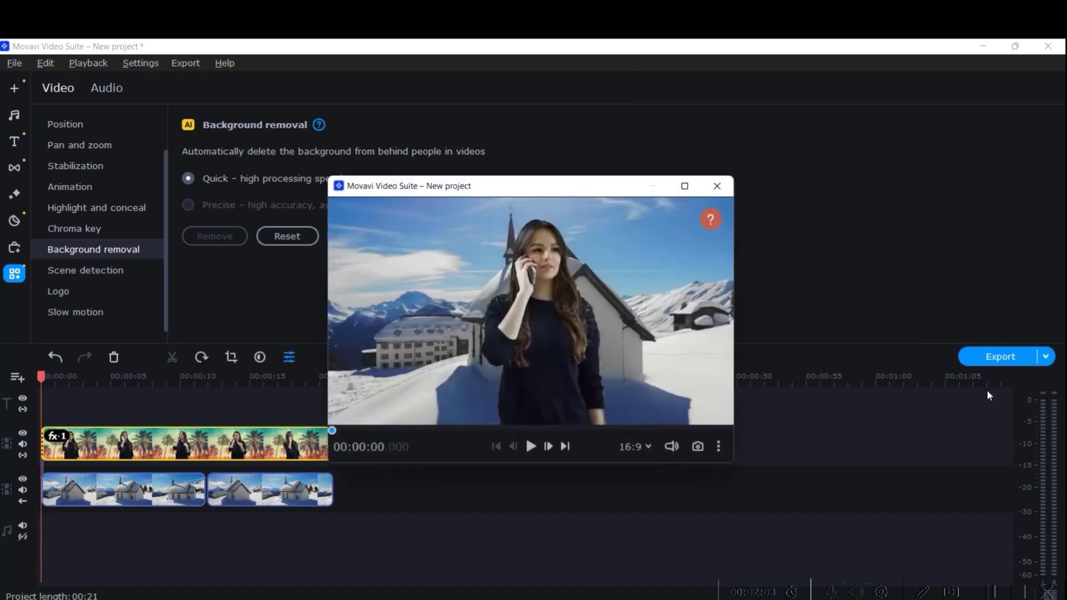
click(688, 185)
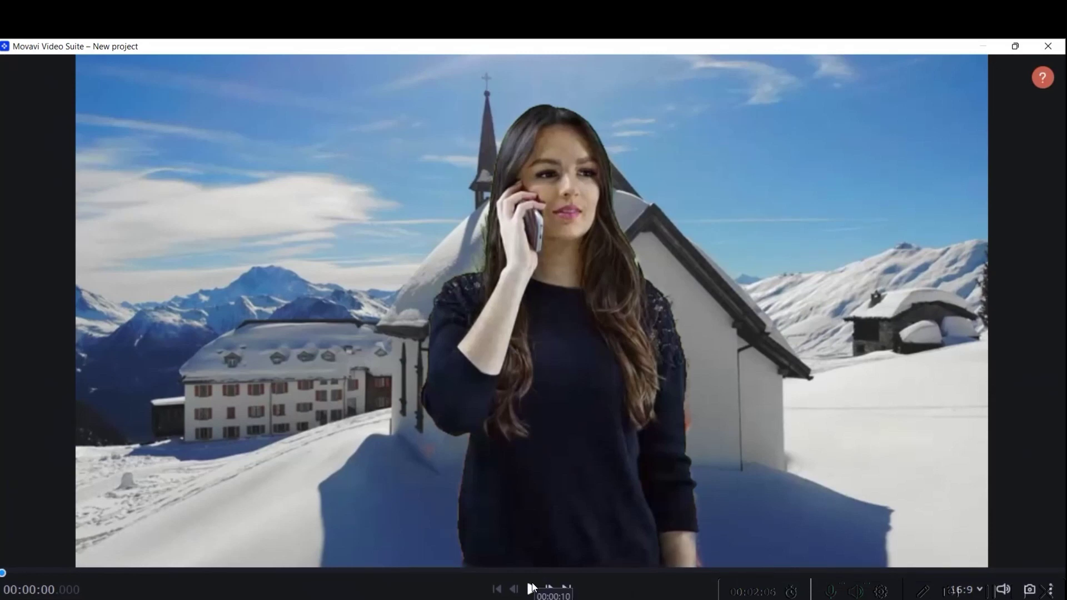
click(532, 590)
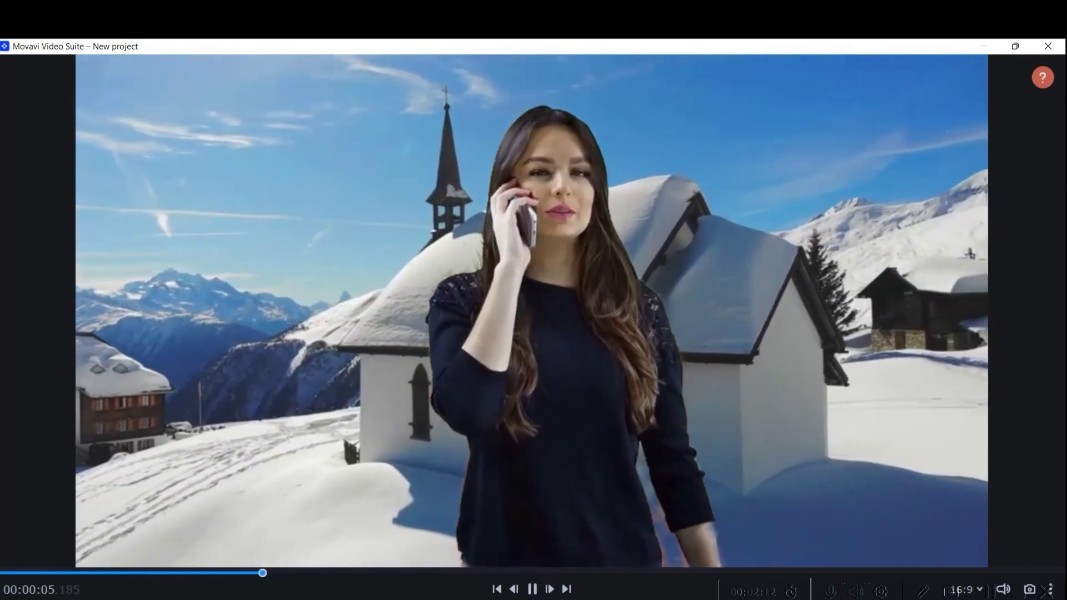
key(Escape)
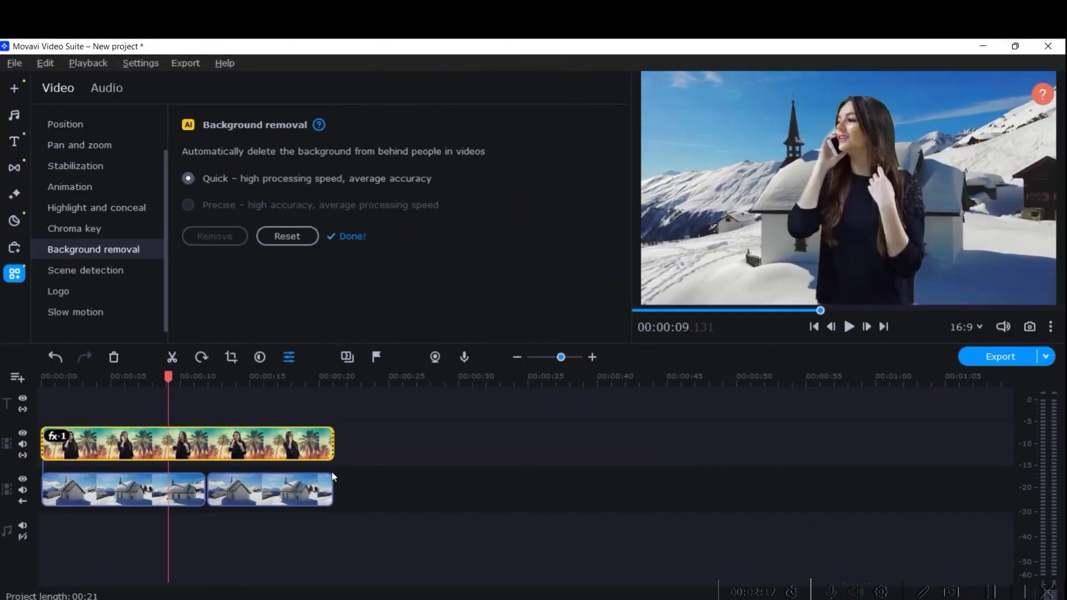
Step: Add video.mp4 from the imported media to the timeline and delete the BG.mp4 clip
click(322, 451)
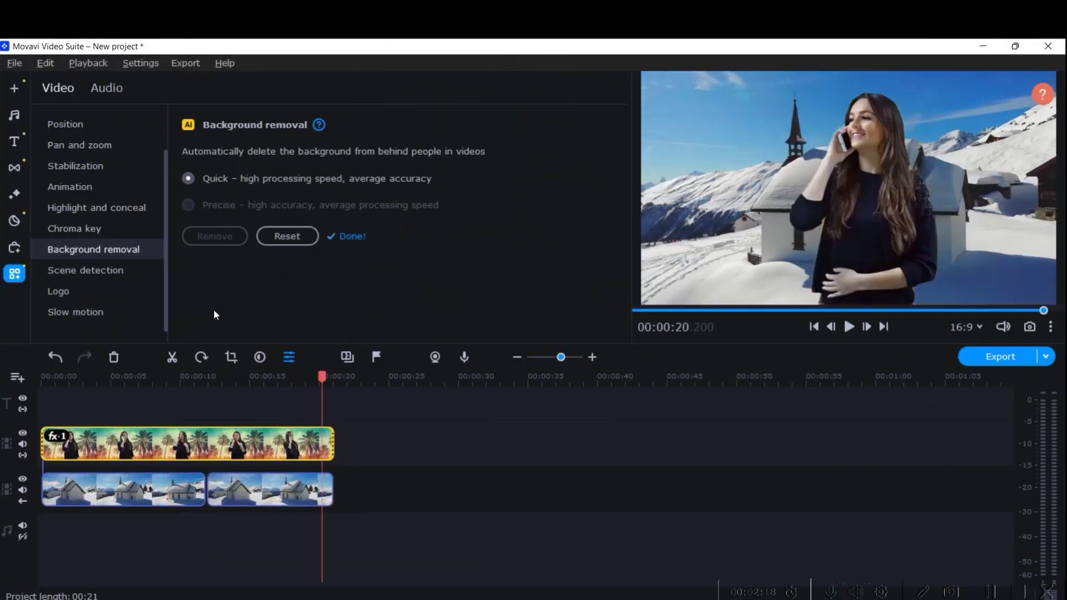
click(15, 89)
drag(452, 174, 43, 466)
click(134, 445)
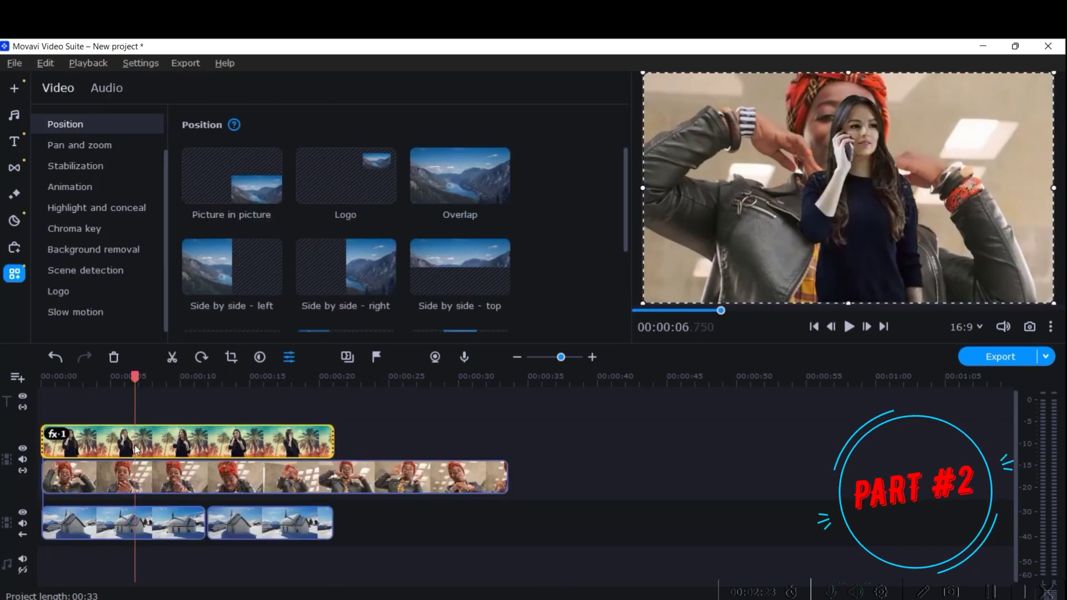
key(Delete)
Step: Trim video.mp4 to end with the chapel clips at 21 seconds
click(375, 441)
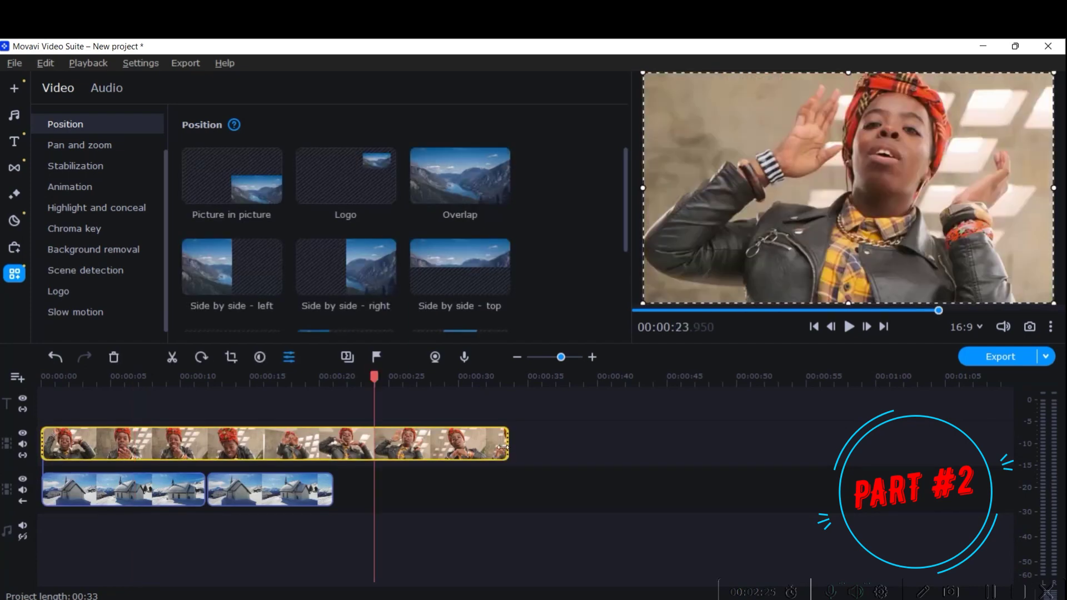
drag(504, 437, 334, 437)
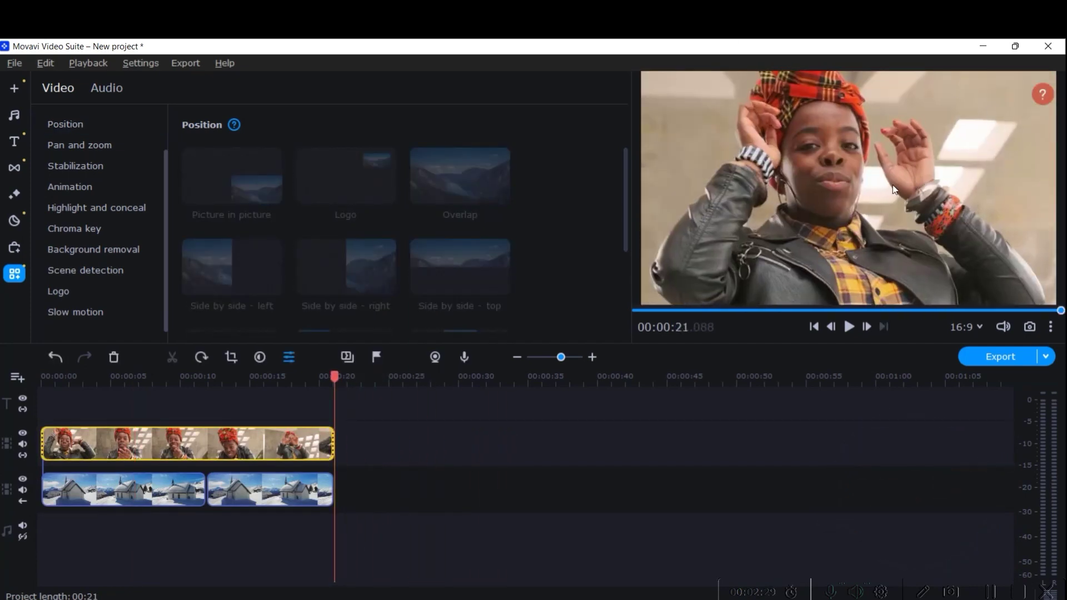
drag(326, 382, 223, 382)
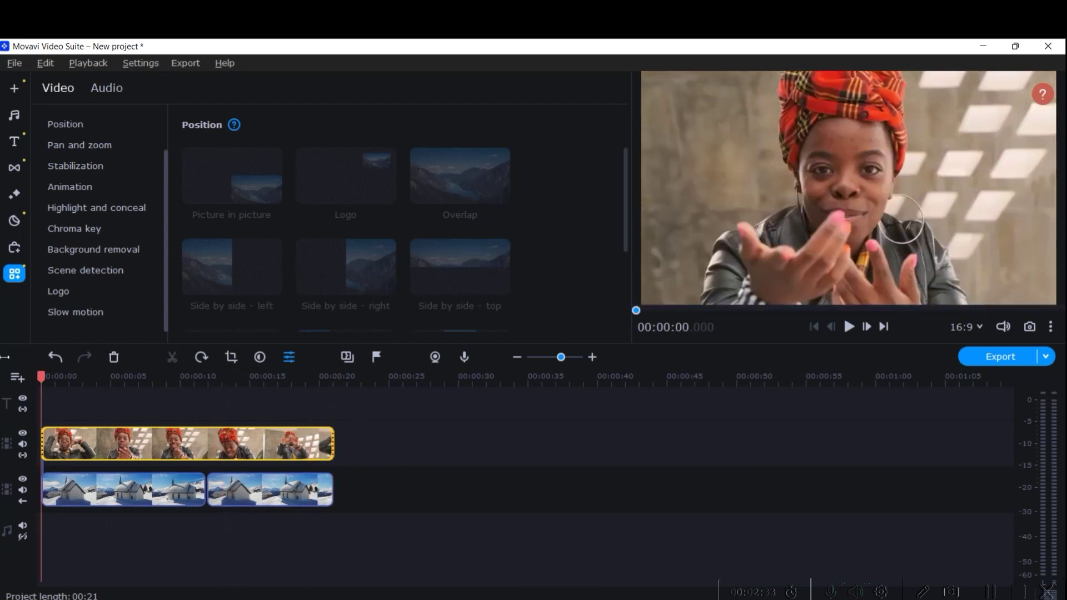
click(277, 448)
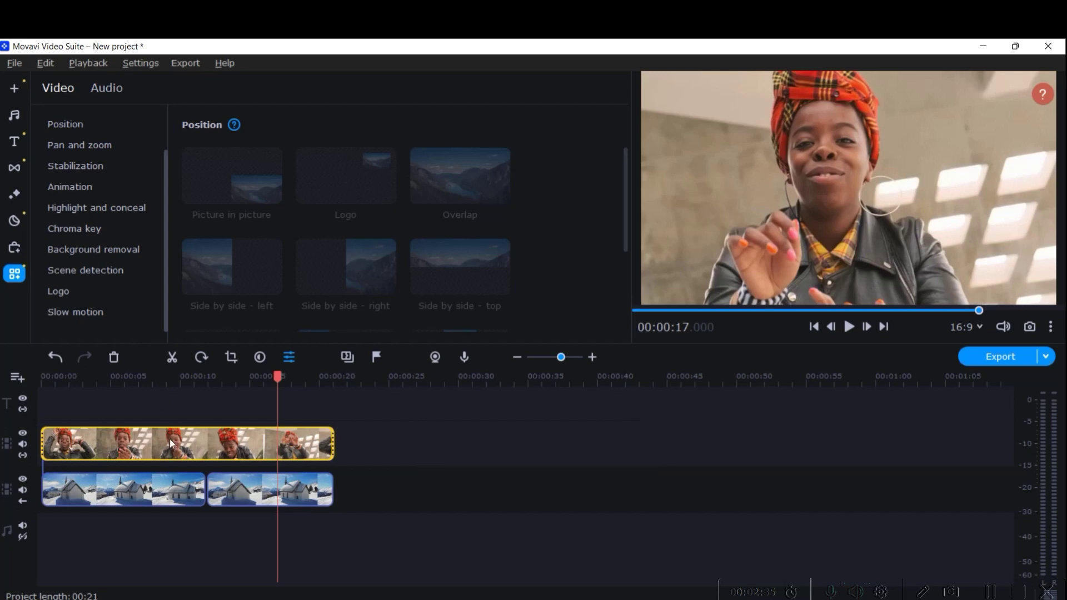
Step: Run Quick background removal on video.mp4 and rewind playback to the start
click(75, 245)
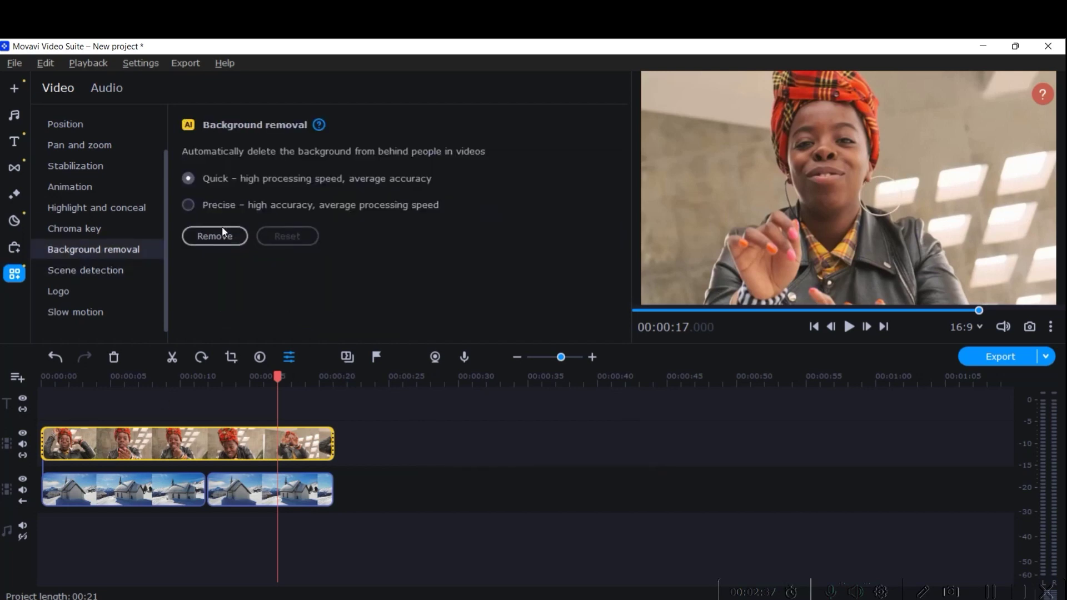
click(205, 239)
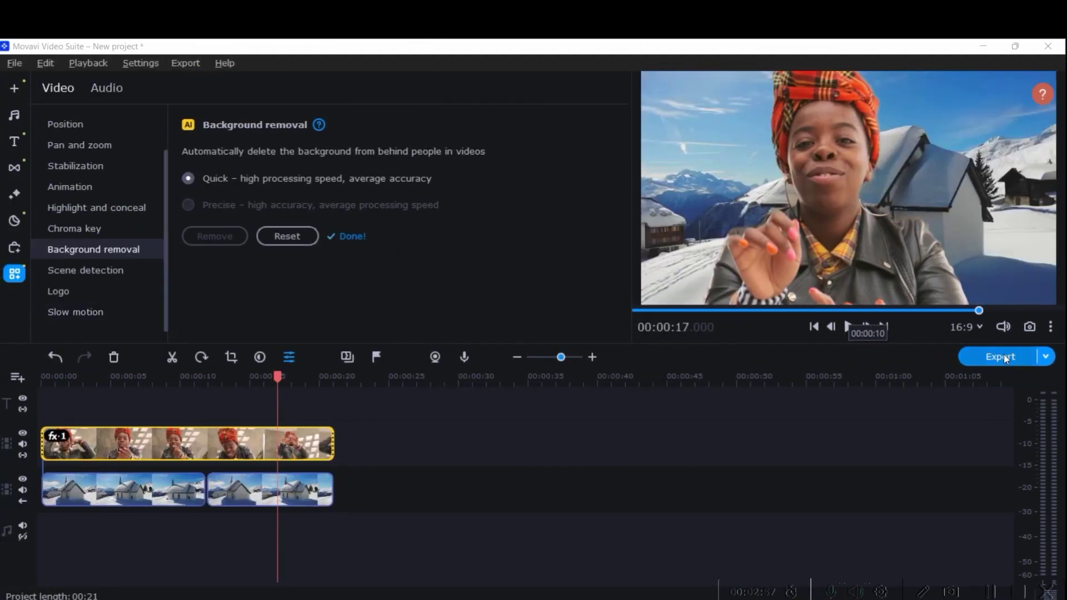
drag(979, 310, 595, 262)
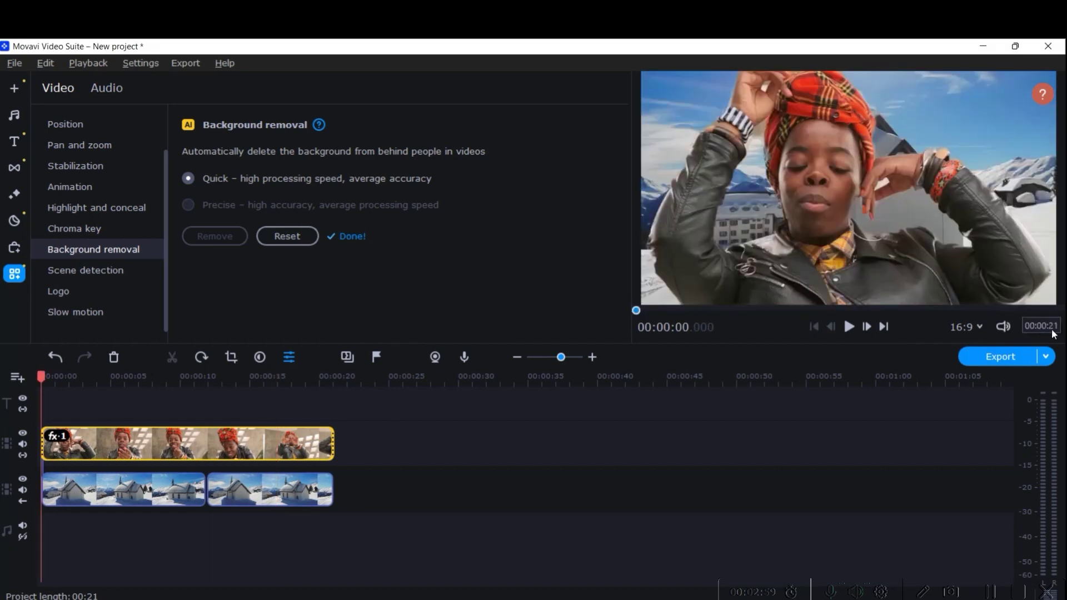
Step: Unpin the player into a floating window and maximize it to full screen
click(1051, 326)
click(965, 389)
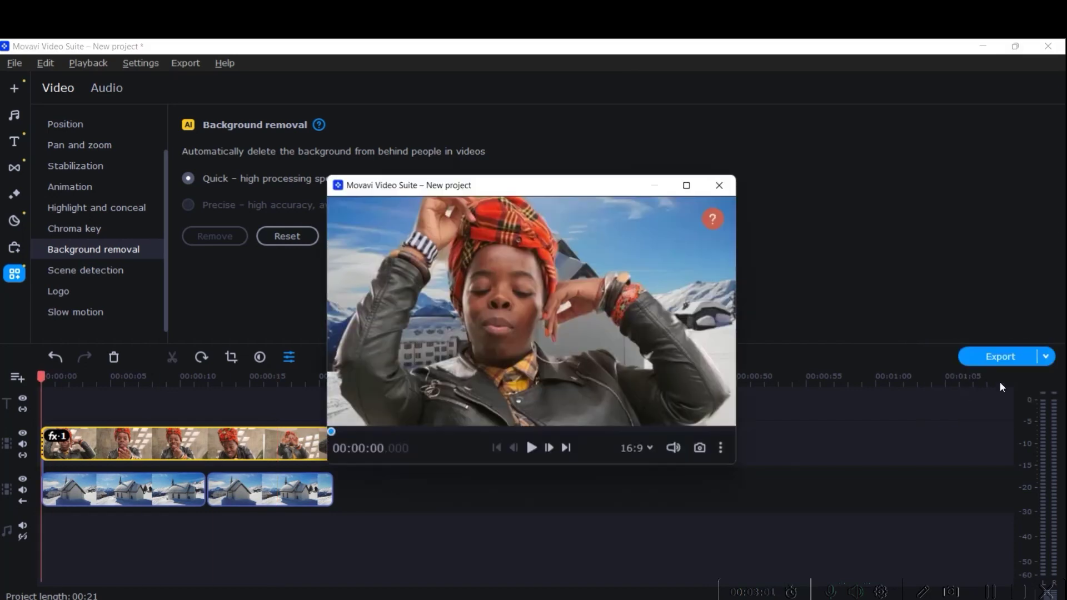
click(687, 186)
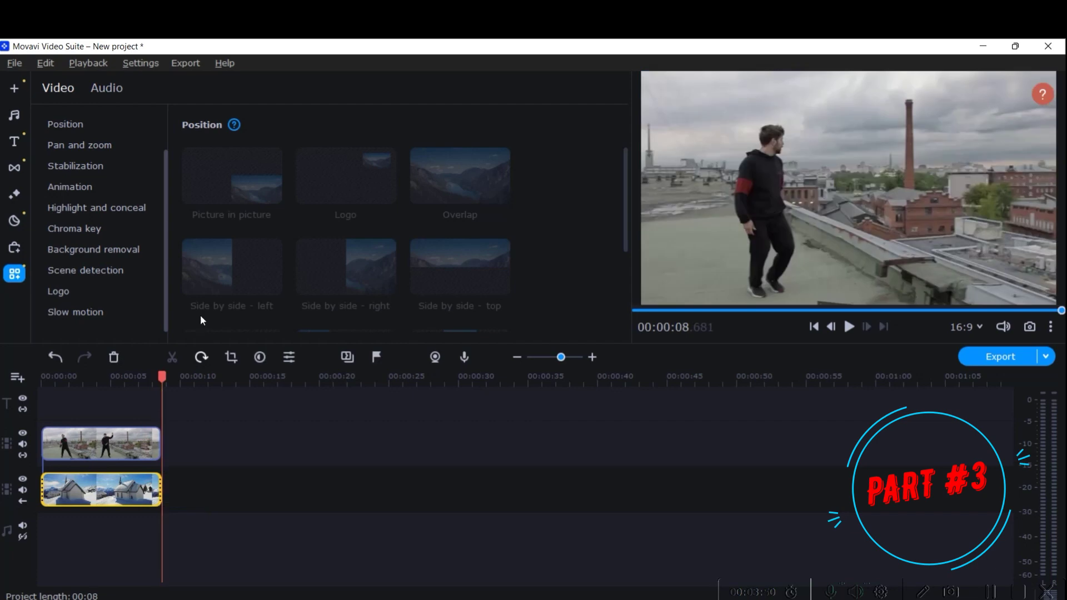
Step: Place the Space backdrop from Backgrounds at the lower track's start and move the dancer clip to 0:00
click(89, 249)
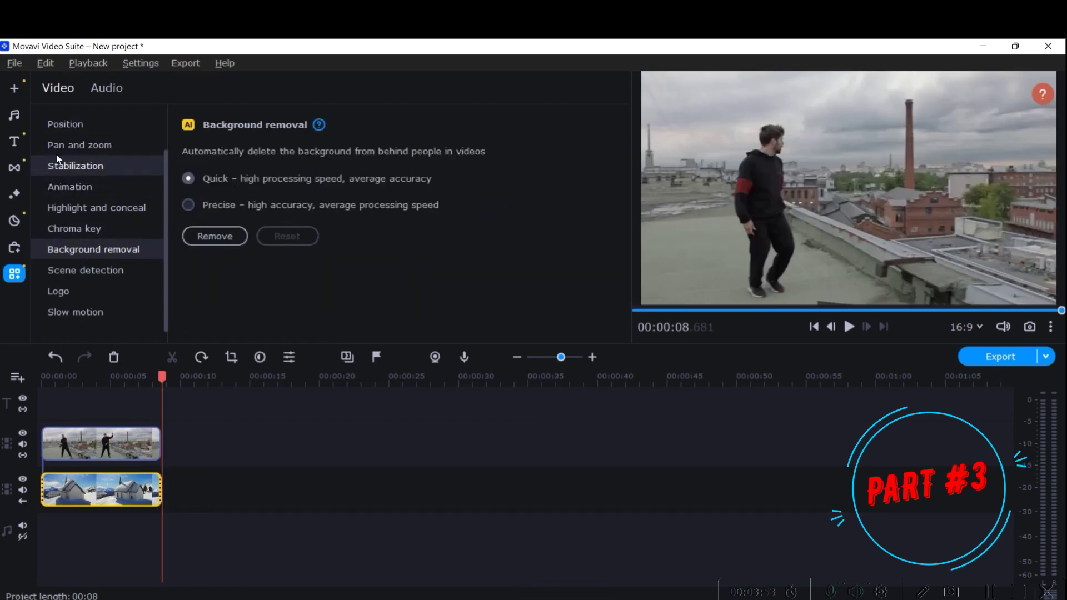
click(11, 85)
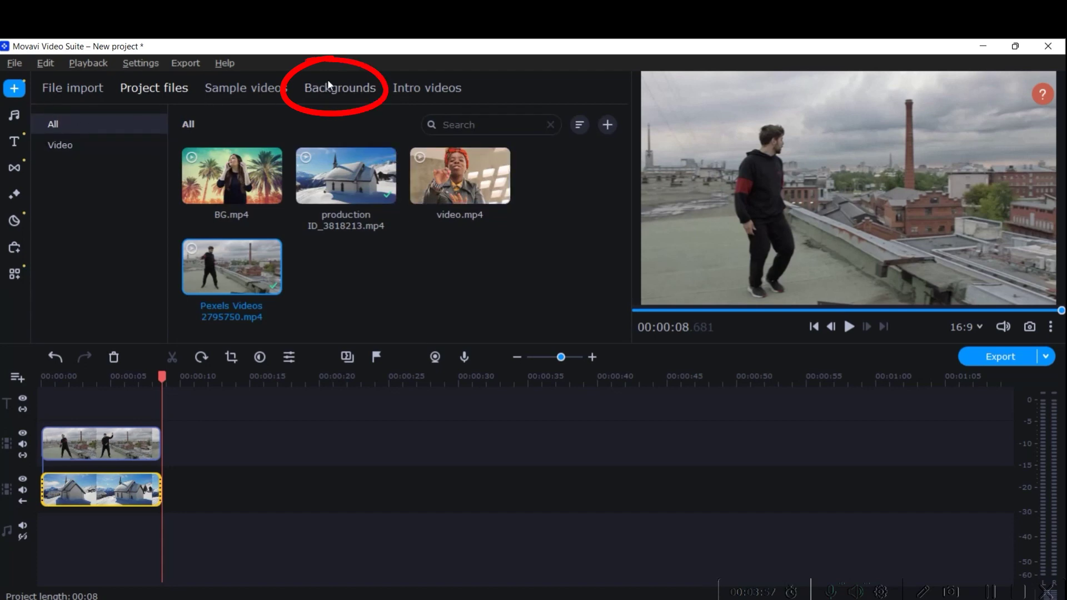
click(350, 89)
scroll(411, 268, down, 2)
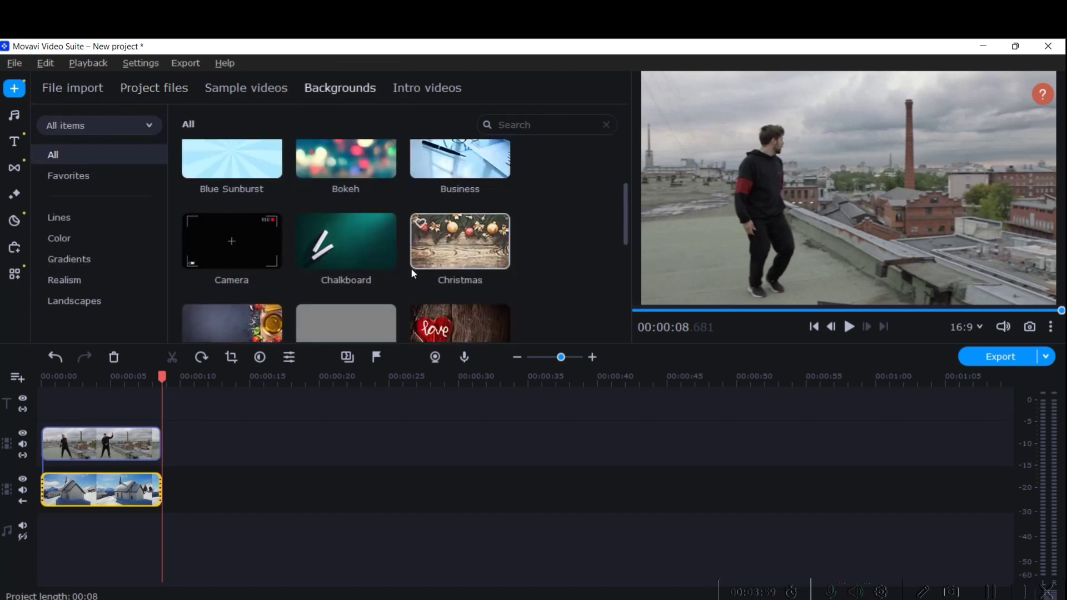
scroll(409, 262, down, 2)
scroll(356, 254, down, 4)
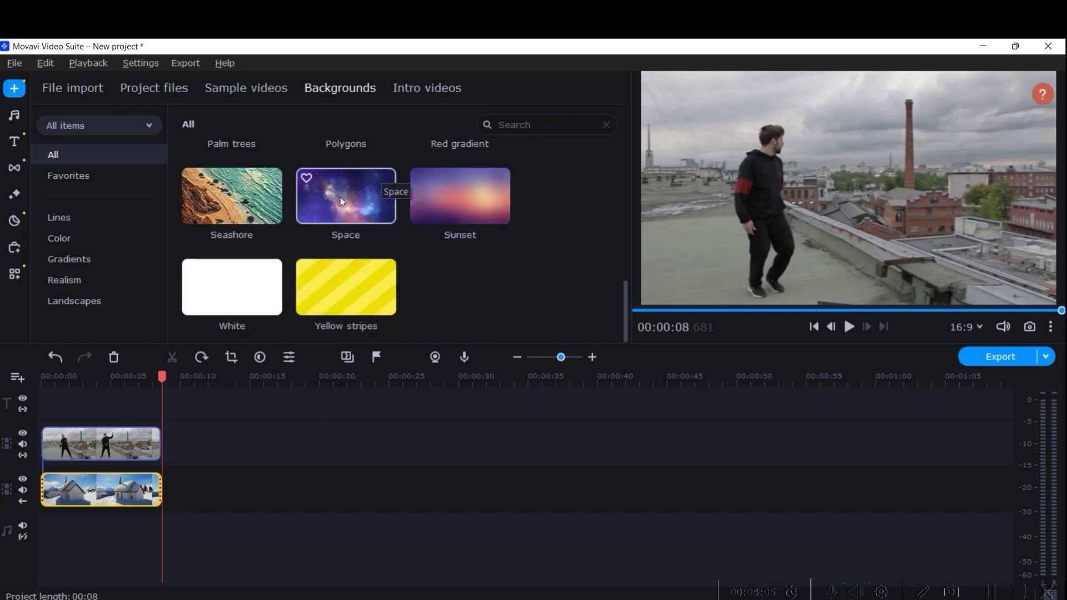
drag(340, 198, 34, 475)
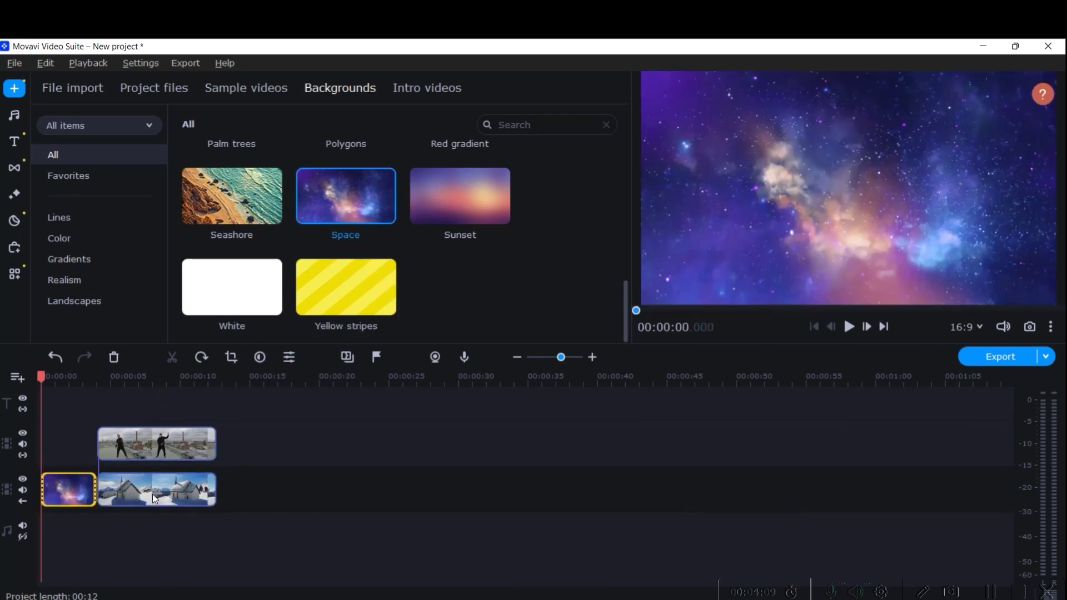
click(172, 448)
drag(171, 448, 118, 446)
Step: Start Quick background removal on the rooftop dancer clip over the Space backdrop
click(155, 476)
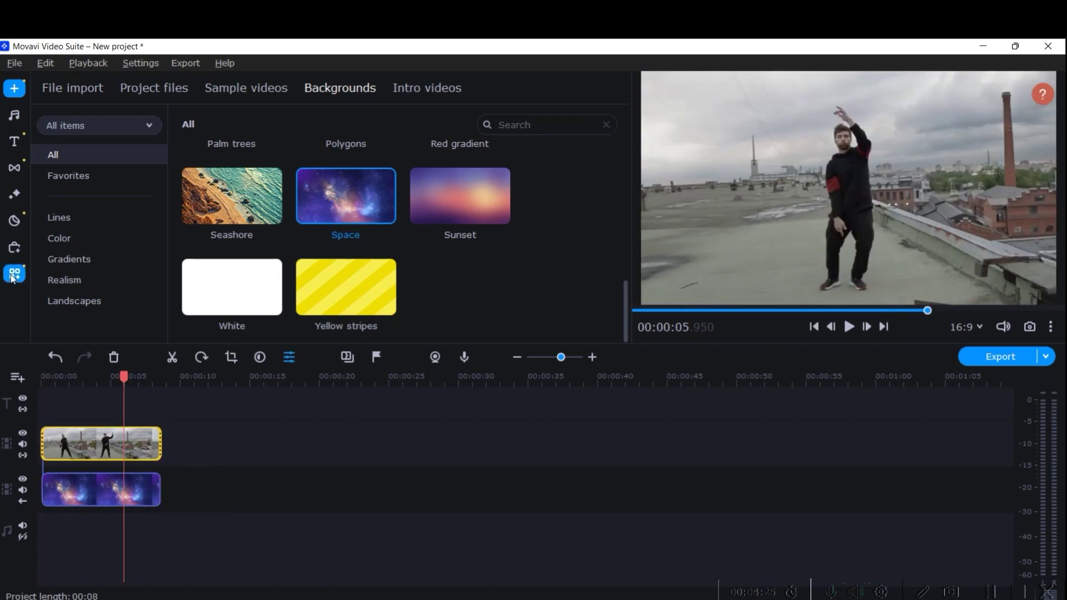
click(13, 275)
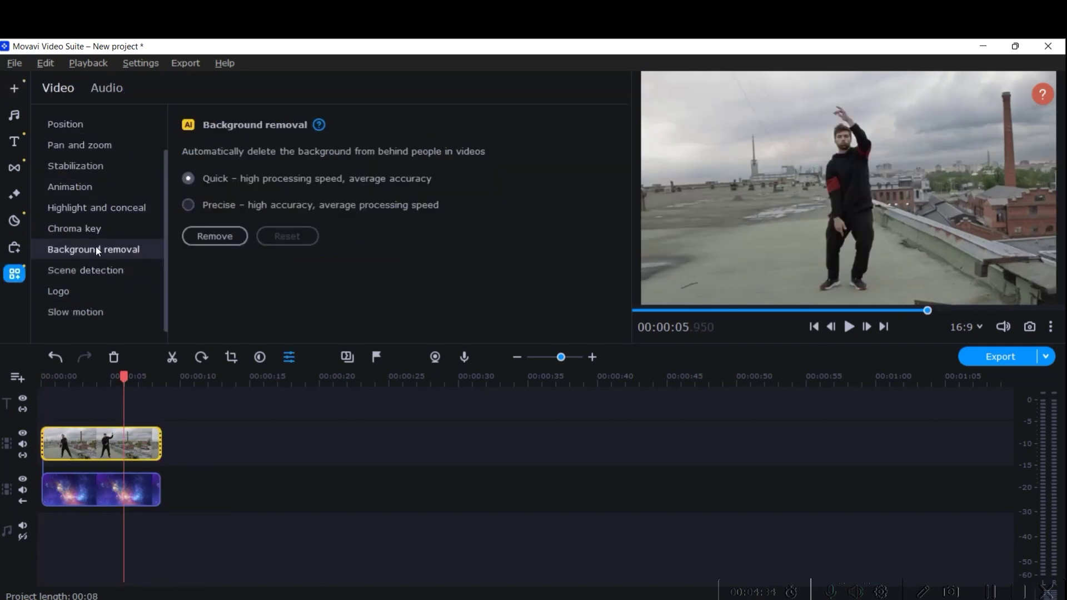
click(208, 238)
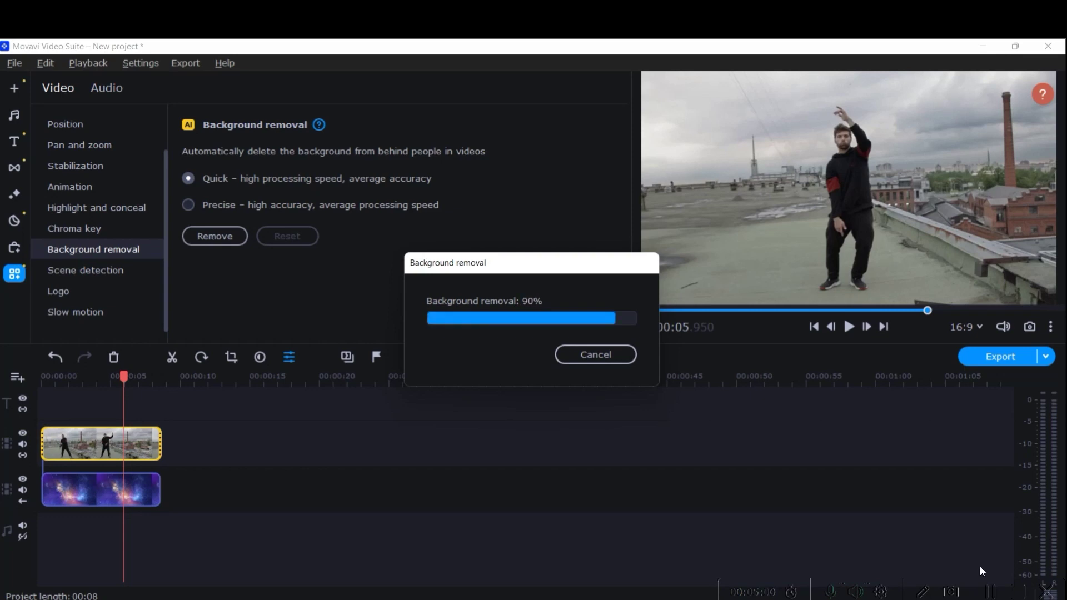